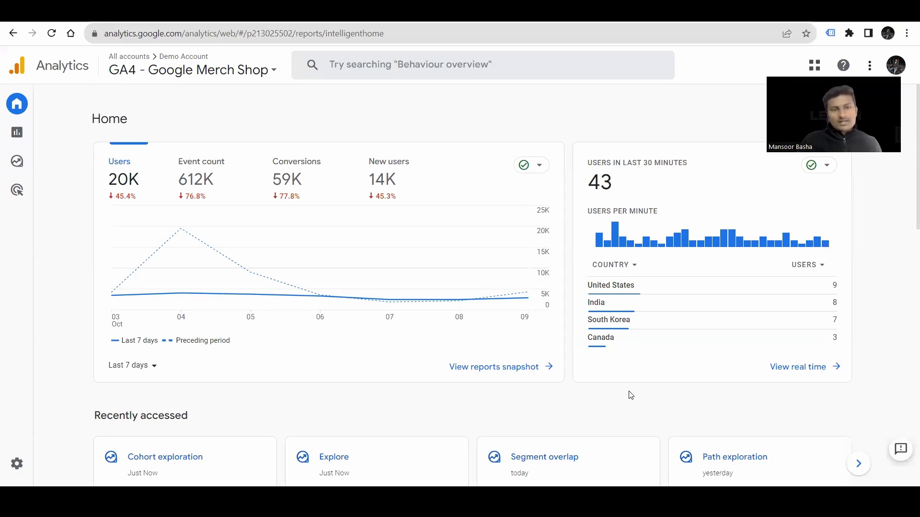
Open the Explorations page and scroll the template carousel to reveal Cohort exploration.
{"action": "left_click", "coordinate": [14, 161]}
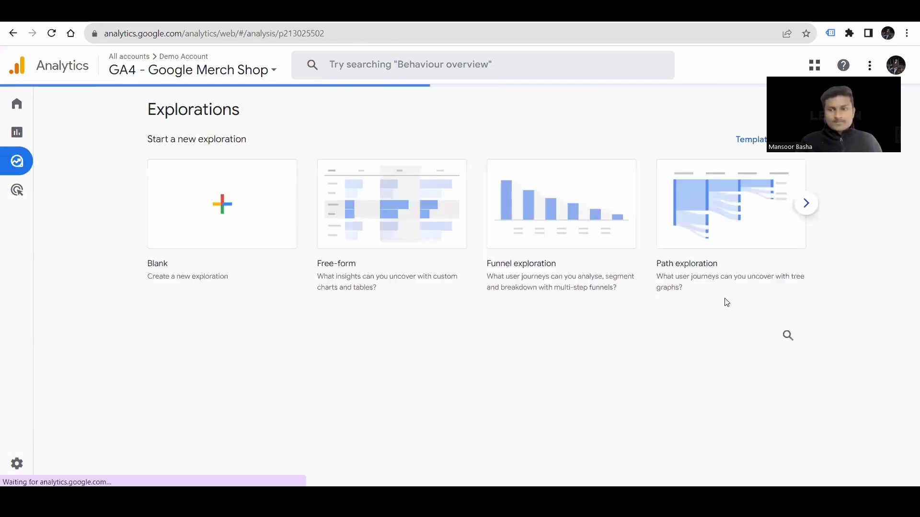
{"action": "left_click", "coordinate": [801, 204]}
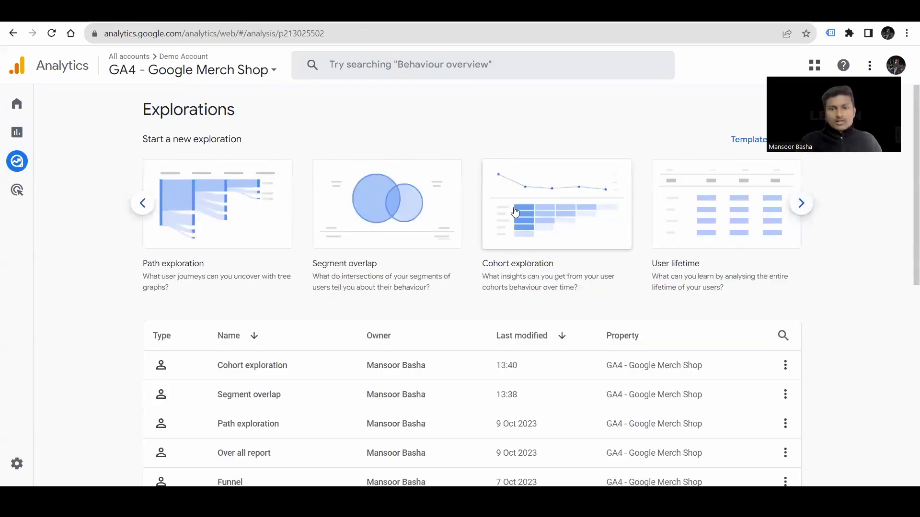
Create a new Cohort exploration and review its weekly first-touch active-user cohorts.
{"action": "left_click", "coordinate": [493, 189]}
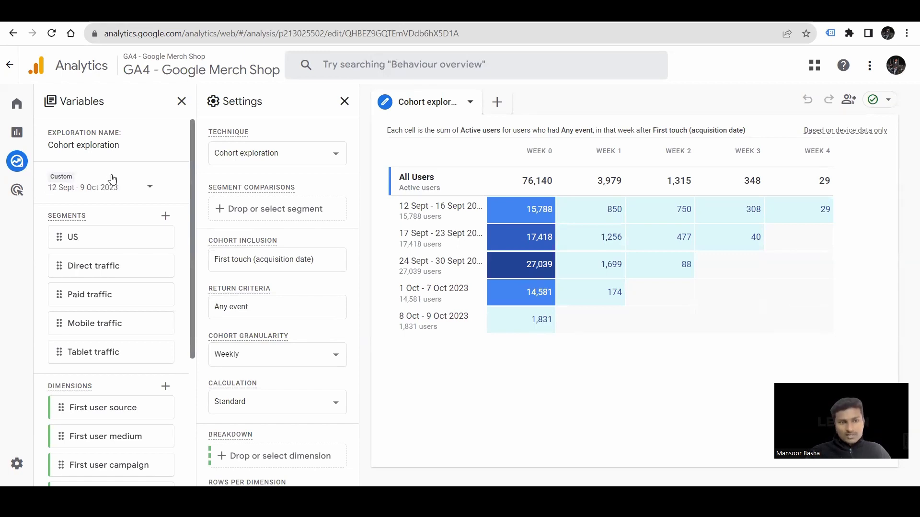
{"action": "scroll", "coordinate": [108, 310], "scroll_direction": "down", "scroll_amount": 4}
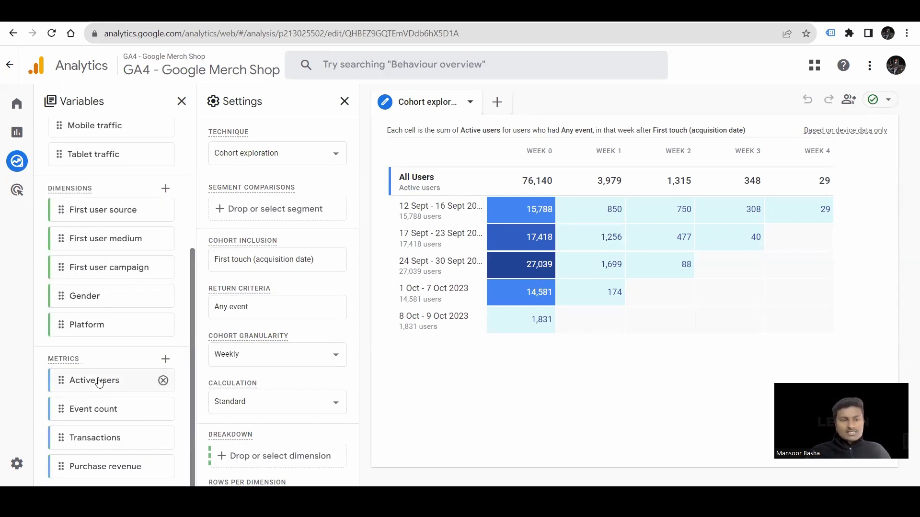
{"action": "scroll", "coordinate": [99, 382], "scroll_direction": "up", "scroll_amount": 4}
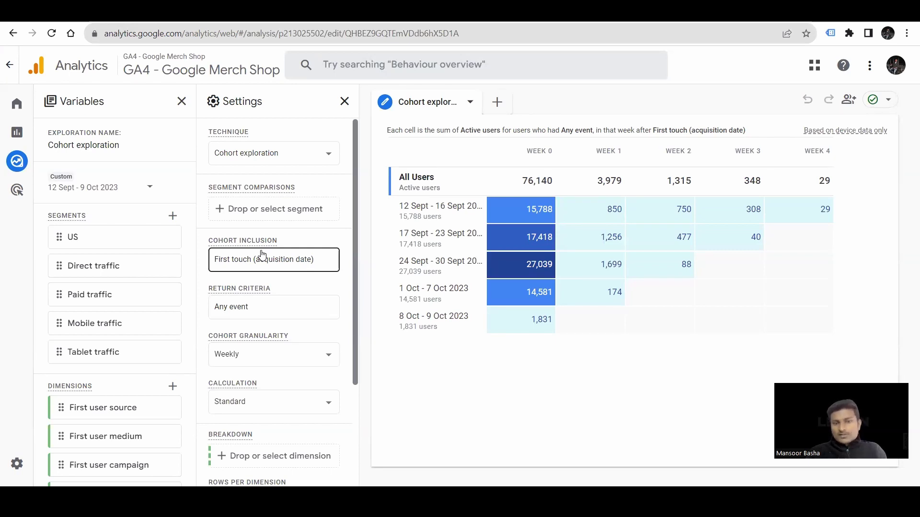
Browse the Cohort inclusion choices and leave it set to First touch.
{"action": "left_click", "coordinate": [267, 264]}
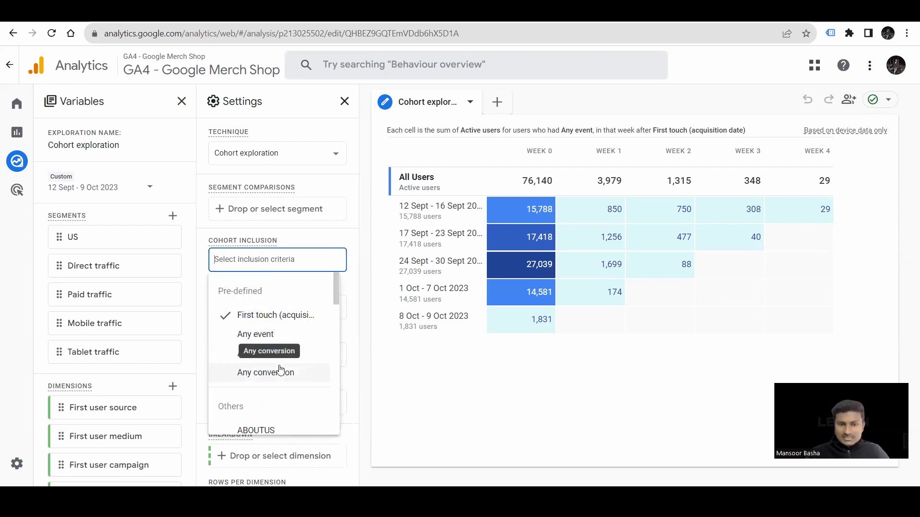
{"action": "scroll", "coordinate": [261, 373], "scroll_direction": "down", "scroll_amount": 3}
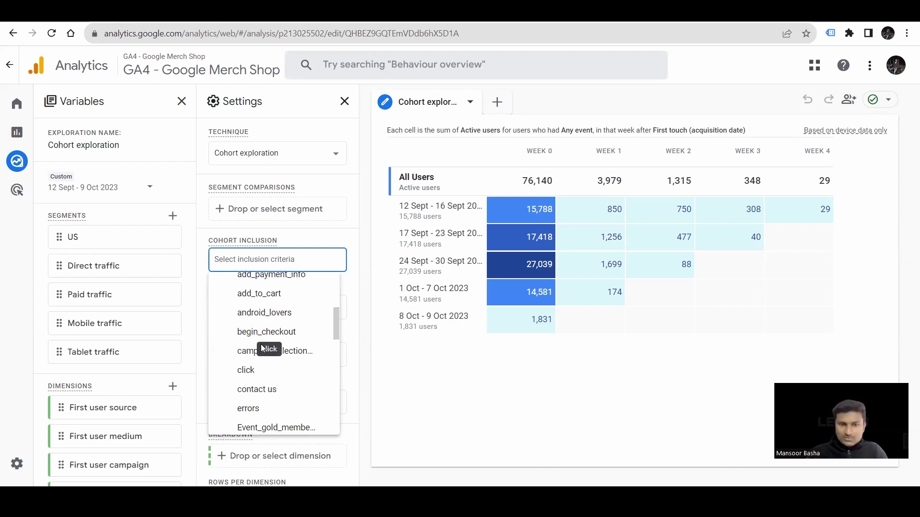
{"action": "left_click", "coordinate": [429, 396]}
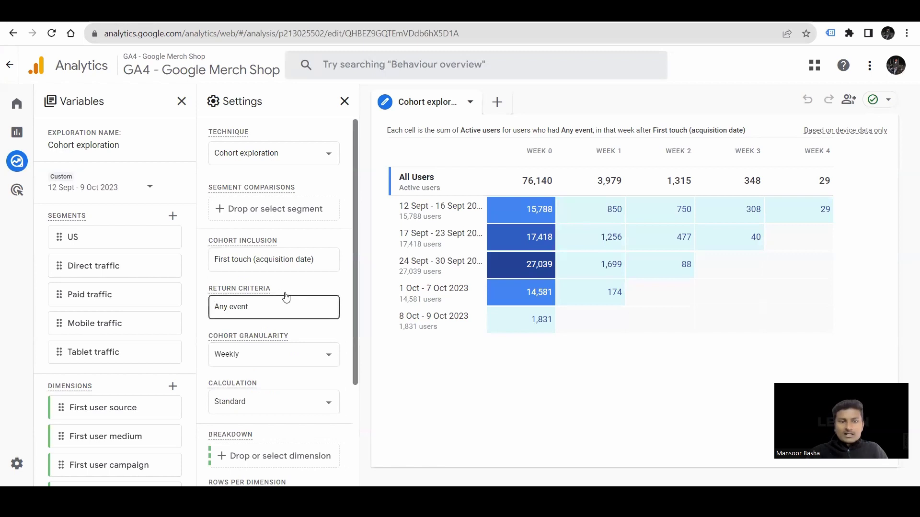
Open Return criteria and scroll through its list of available events.
{"action": "scroll", "coordinate": [268, 287], "scroll_direction": "down", "scroll_amount": 1}
{"action": "mouse_move", "coordinate": [245, 274]}
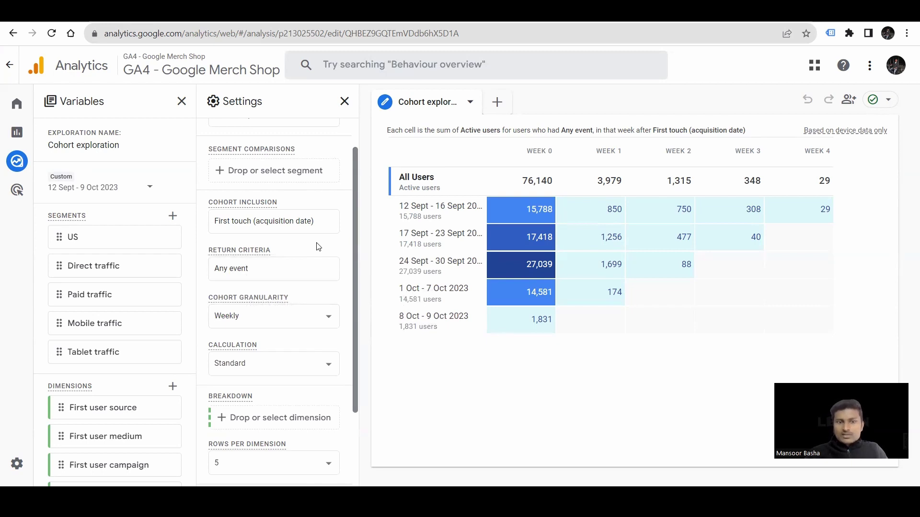
{"action": "left_click", "coordinate": [280, 271]}
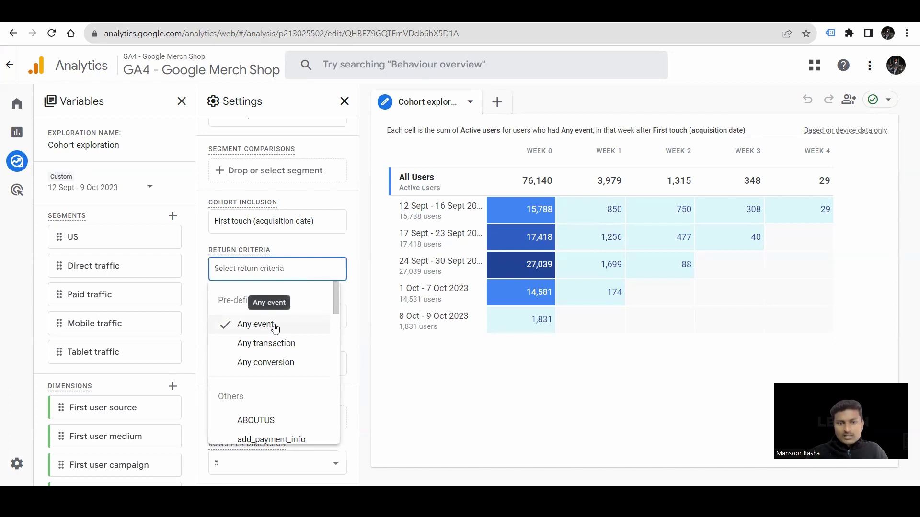
{"action": "scroll", "coordinate": [273, 330], "scroll_direction": "down", "scroll_amount": 1}
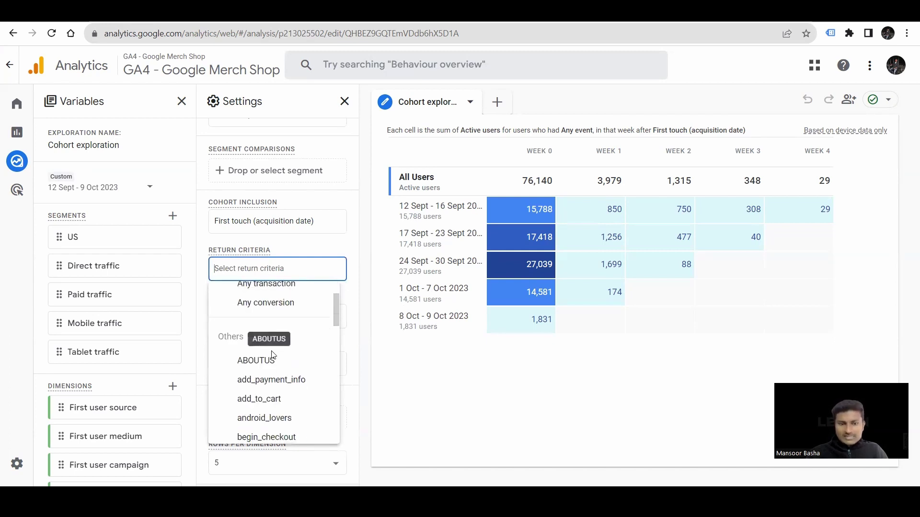
{"action": "scroll", "coordinate": [255, 383], "scroll_direction": "down", "scroll_amount": 3}
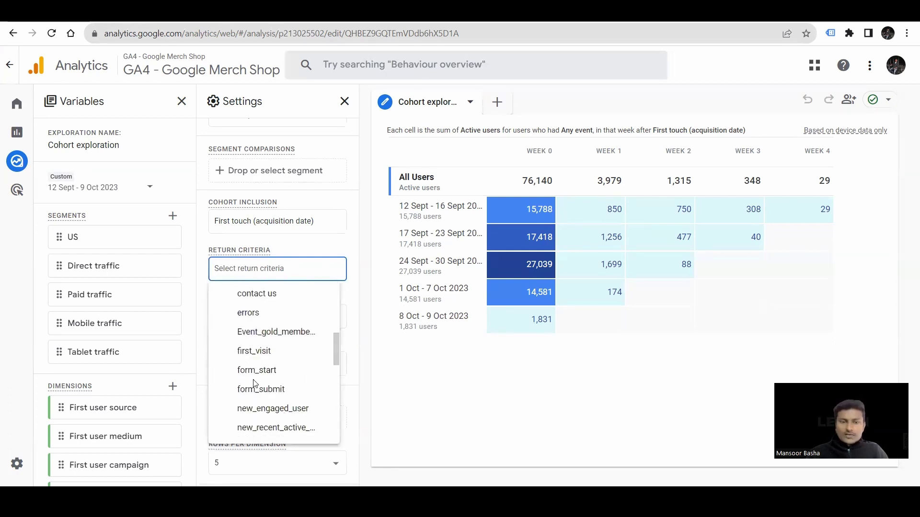
{"action": "left_click", "coordinate": [345, 373]}
{"action": "scroll", "coordinate": [259, 297], "scroll_direction": "down", "scroll_amount": 1}
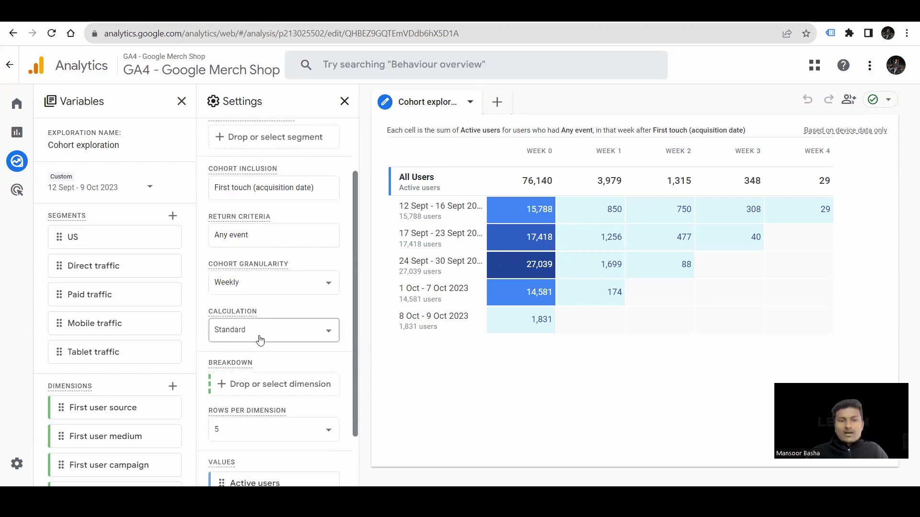
{"action": "left_click", "coordinate": [254, 283]}
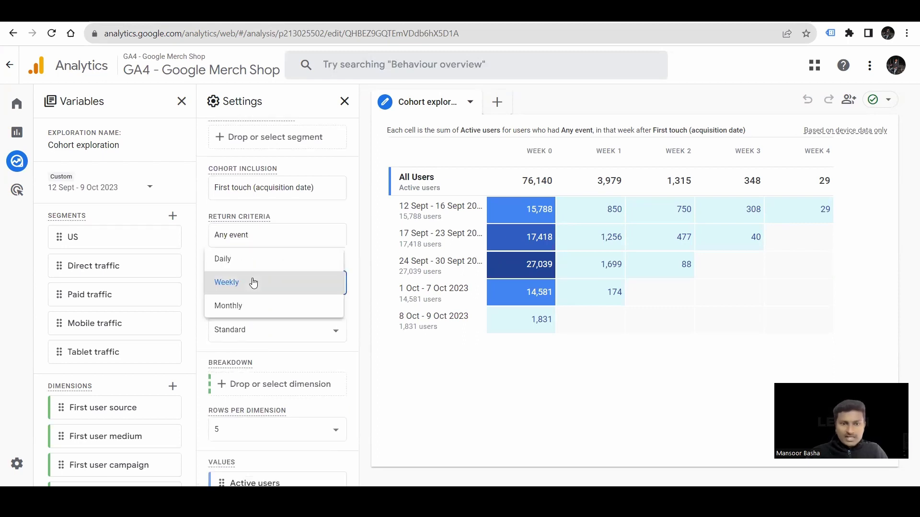
{"action": "left_click", "coordinate": [357, 338]}
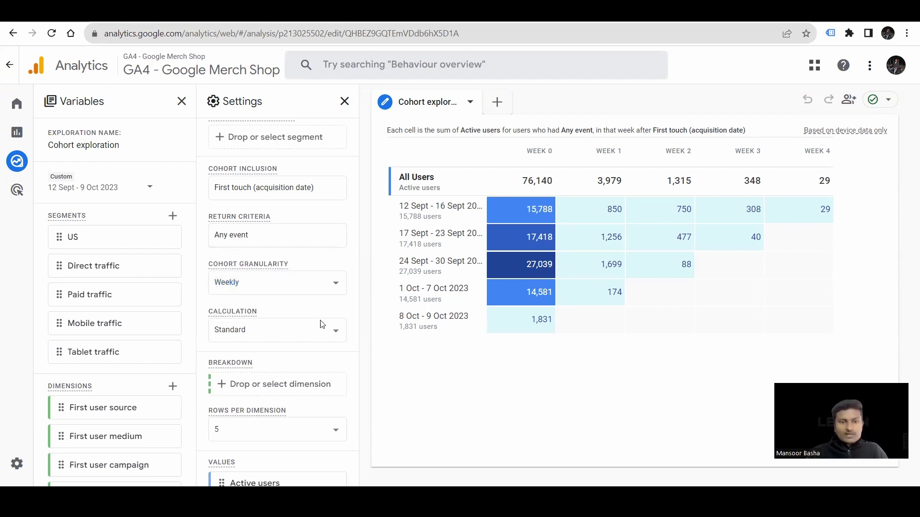
{"action": "scroll", "coordinate": [265, 320], "scroll_direction": "down", "scroll_amount": 1}
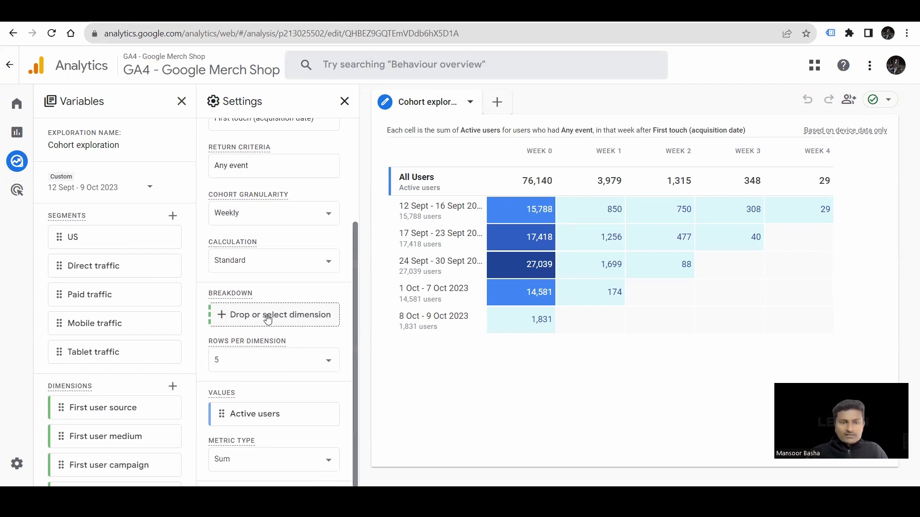
{"action": "left_click", "coordinate": [301, 363]}
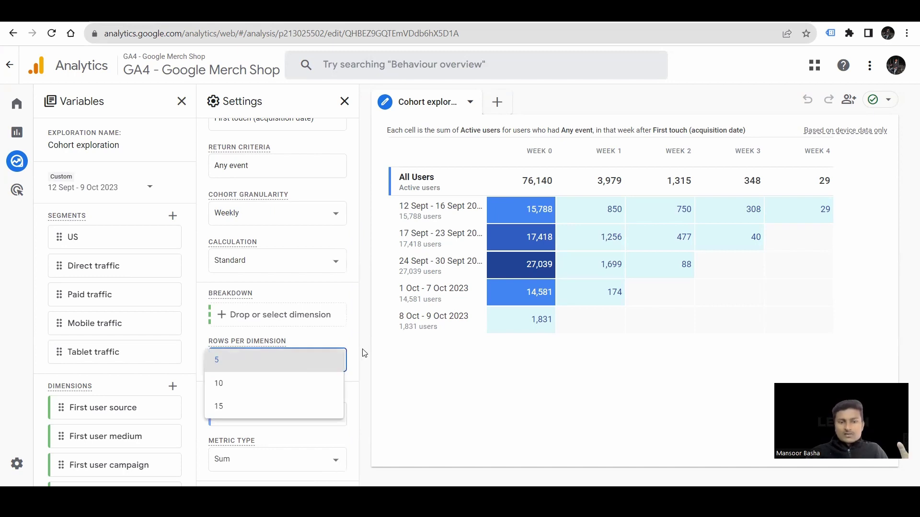
{"action": "left_click", "coordinate": [302, 361]}
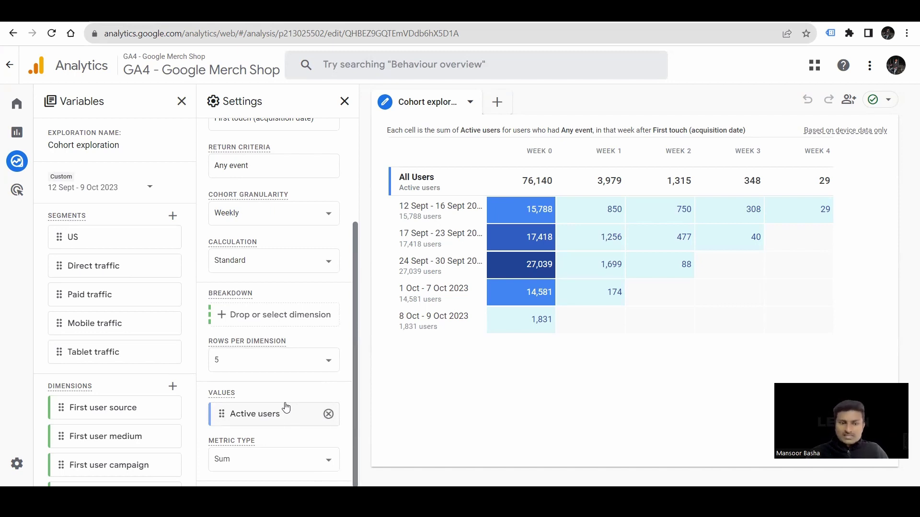
{"action": "left_click", "coordinate": [267, 457]}
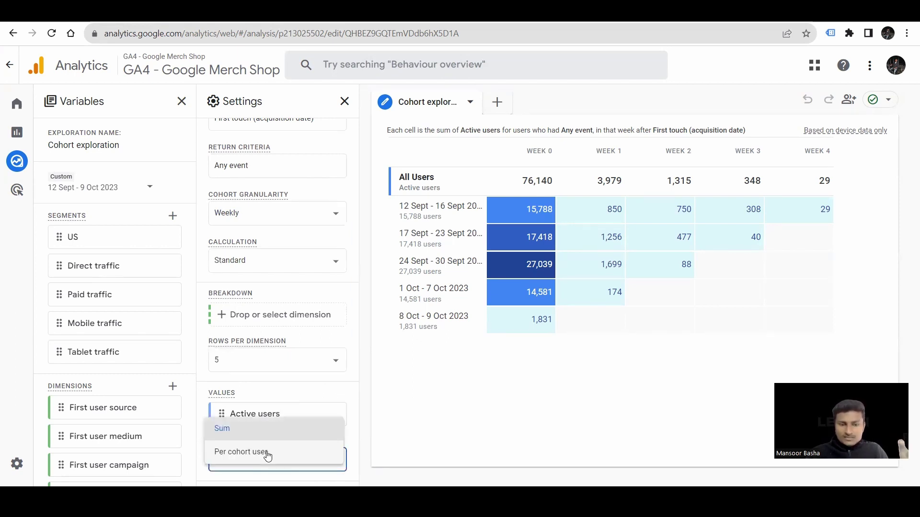
{"action": "left_click", "coordinate": [262, 453]}
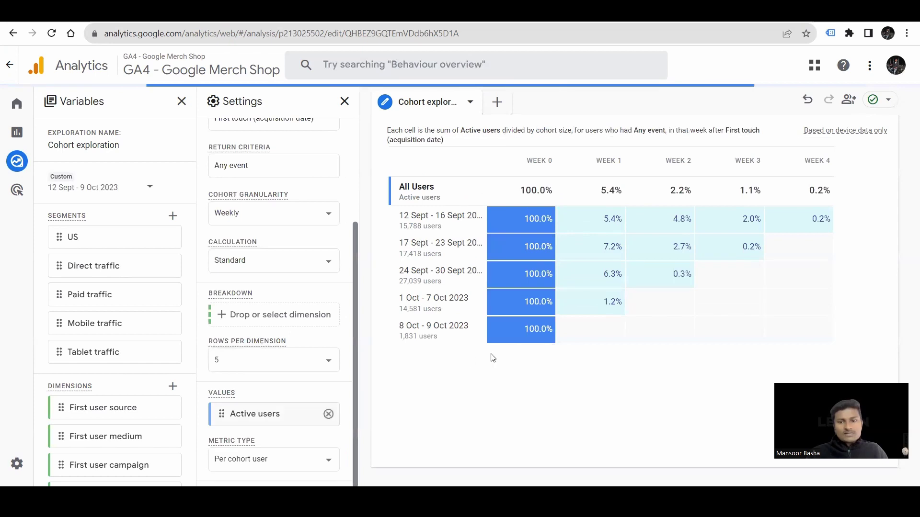
{"action": "left_click", "coordinate": [304, 462]}
{"action": "left_click", "coordinate": [270, 434]}
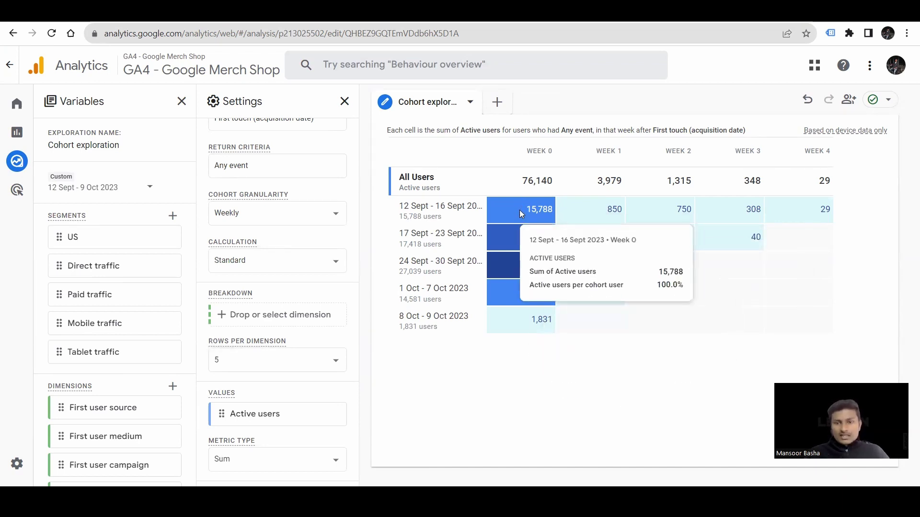
{"action": "mouse_move", "coordinate": [512, 206]}
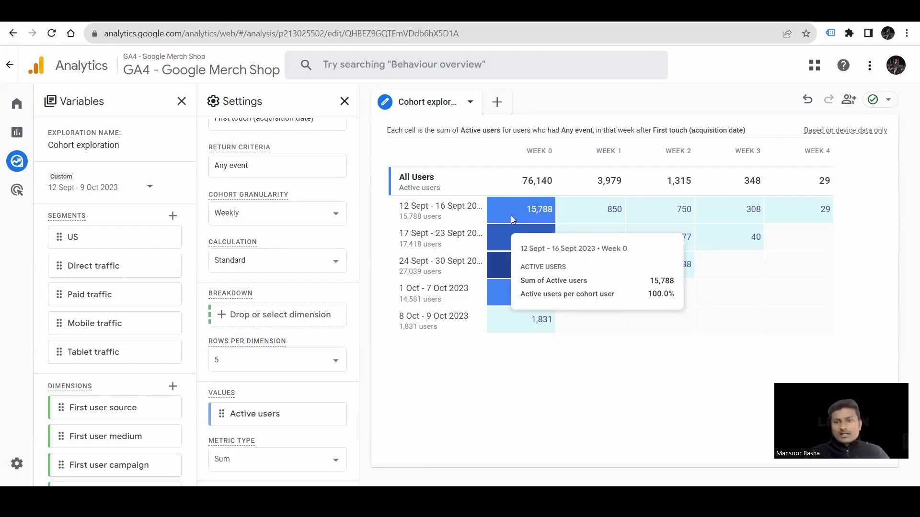
{"action": "mouse_move", "coordinate": [598, 205]}
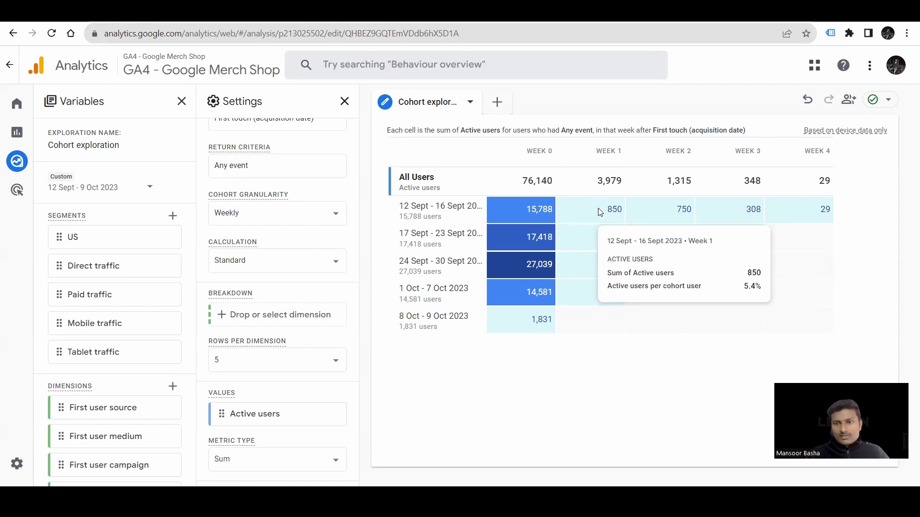
{"action": "mouse_move", "coordinate": [673, 210]}
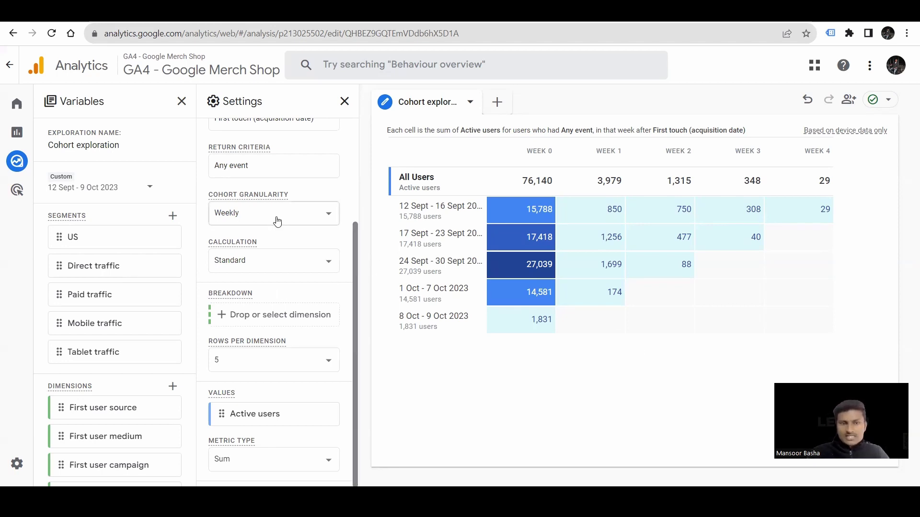
Change Cohort inclusion from First touch to Any event.
{"action": "scroll", "coordinate": [281, 221], "scroll_direction": "up", "scroll_amount": 3}
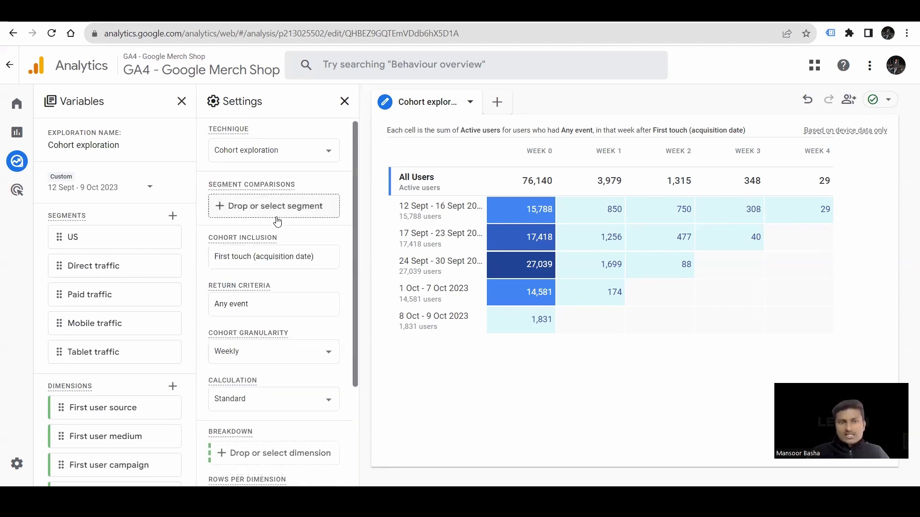
{"action": "left_click", "coordinate": [264, 264]}
{"action": "left_click", "coordinate": [253, 336]}
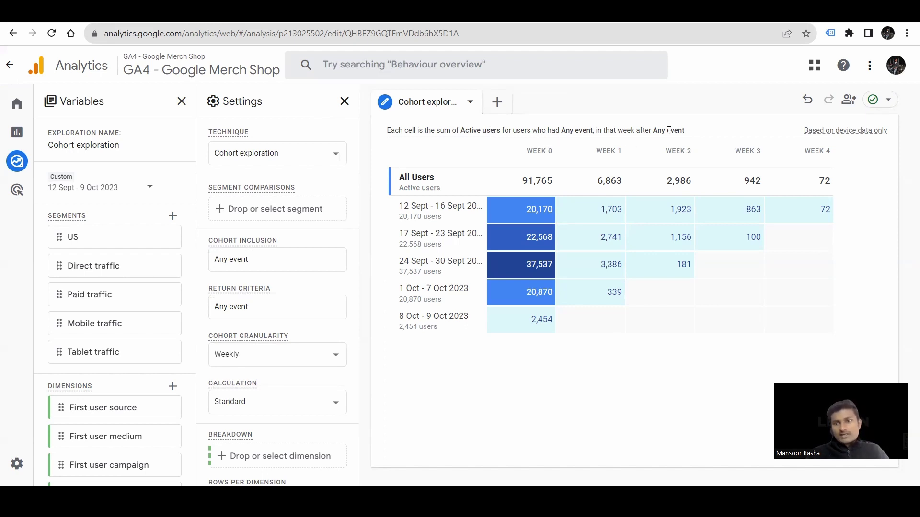
Try contact us as the cohort inclusion event, then settle on view_item.
{"action": "left_click", "coordinate": [266, 260]}
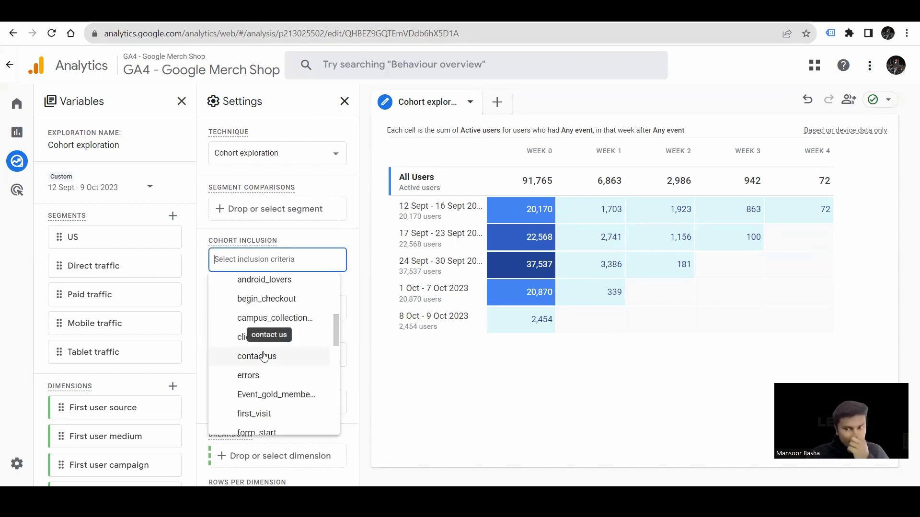
{"action": "left_click", "coordinate": [264, 356]}
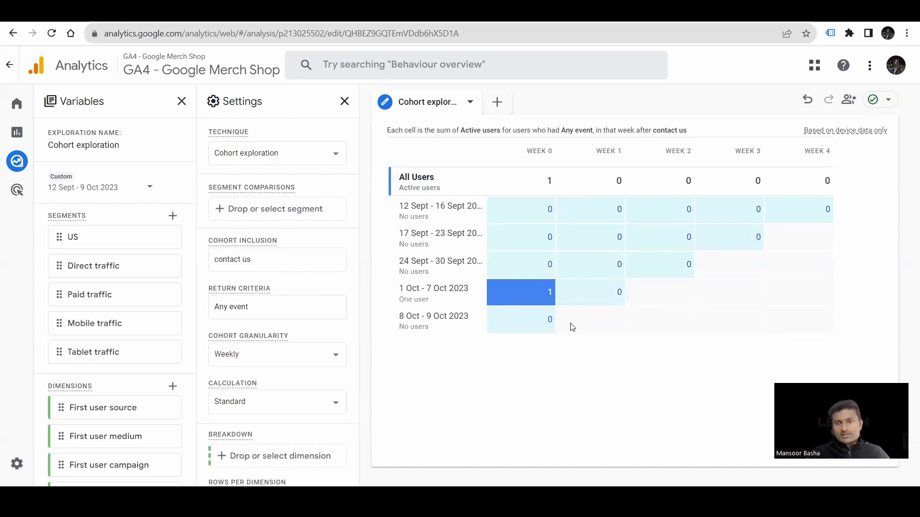
{"action": "left_click", "coordinate": [289, 259]}
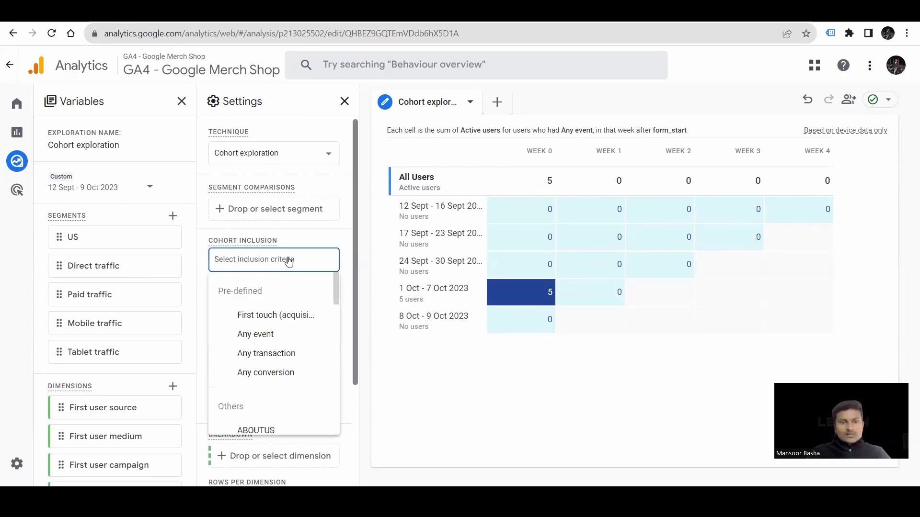
{"action": "scroll", "coordinate": [263, 365], "scroll_direction": "down", "scroll_amount": 5}
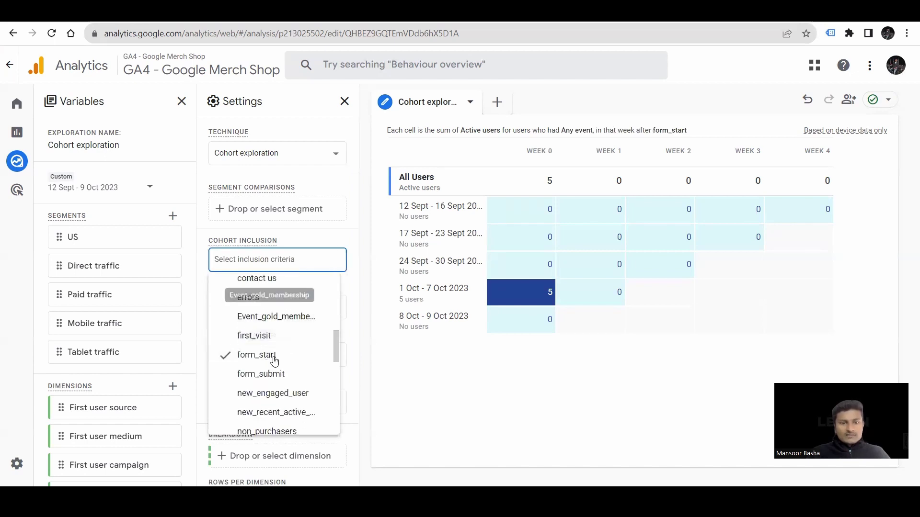
{"action": "scroll", "coordinate": [264, 388], "scroll_direction": "down", "scroll_amount": 10}
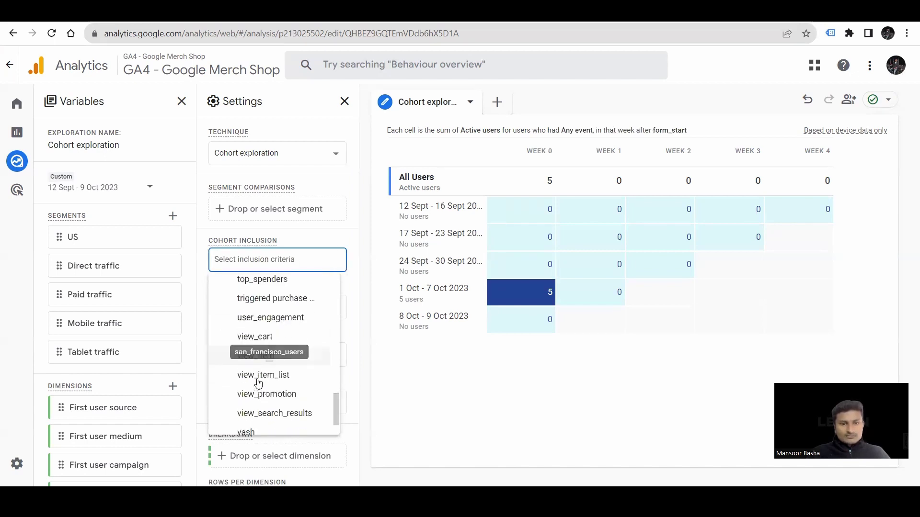
{"action": "left_click", "coordinate": [263, 349]}
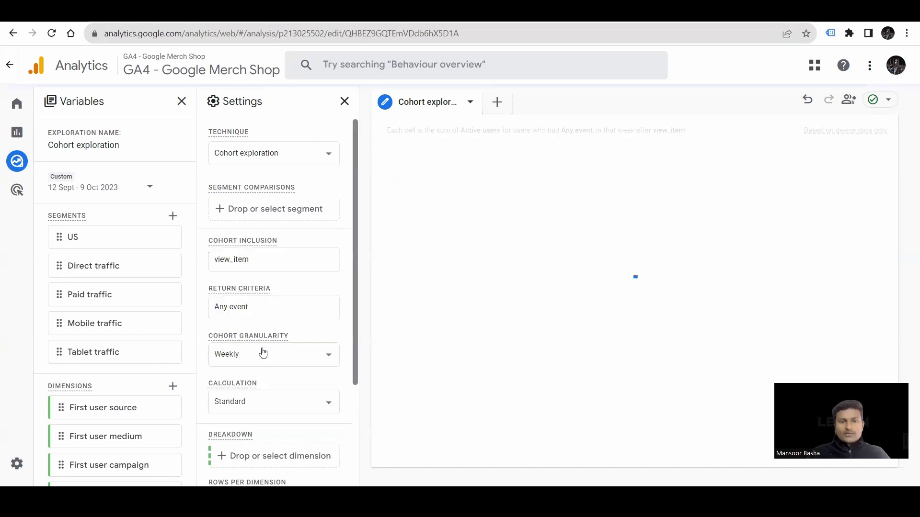